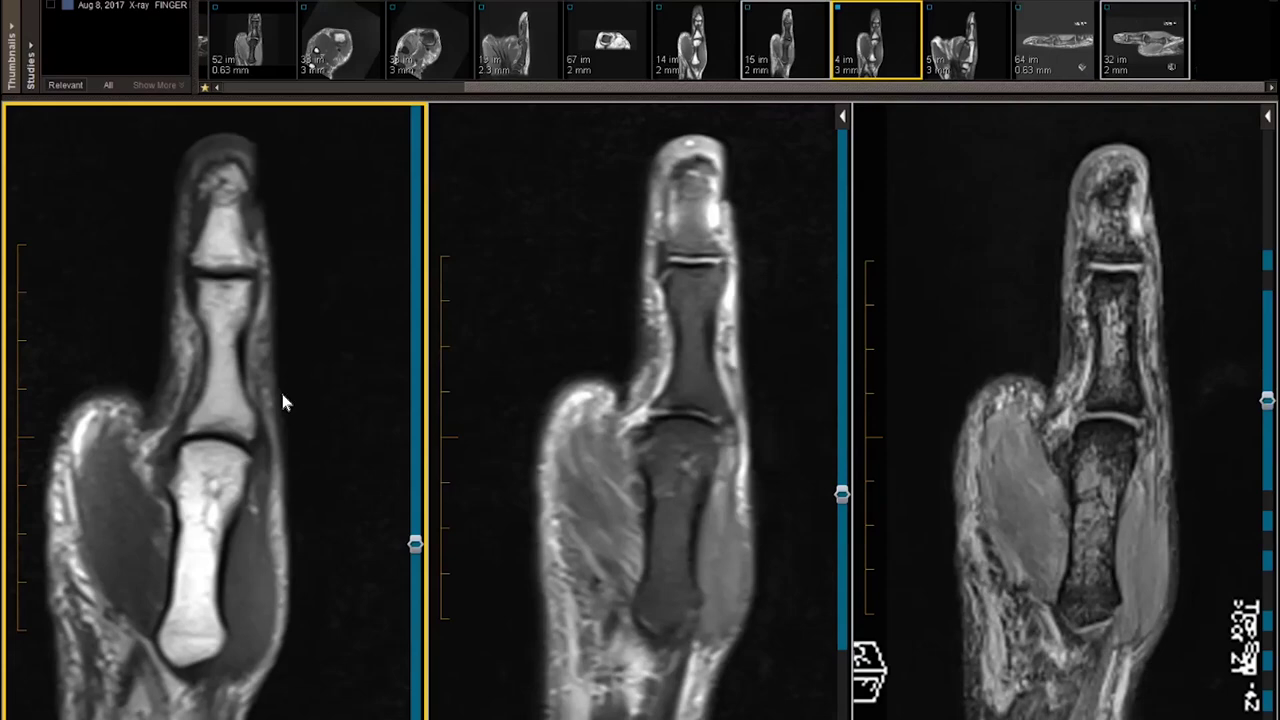
Activate the middle coronal finger viewport and page the linked slices back and forth.
{"action": "left_click", "coordinate": [514, 450]}
{"action": "scroll", "coordinate": [512, 450], "scroll_direction": "down", "scroll_amount": 3}
{"action": "scroll", "coordinate": [512, 450], "scroll_direction": "up", "scroll_amount": 3}
{"action": "scroll", "coordinate": [514, 446], "scroll_direction": "down", "scroll_amount": 3}
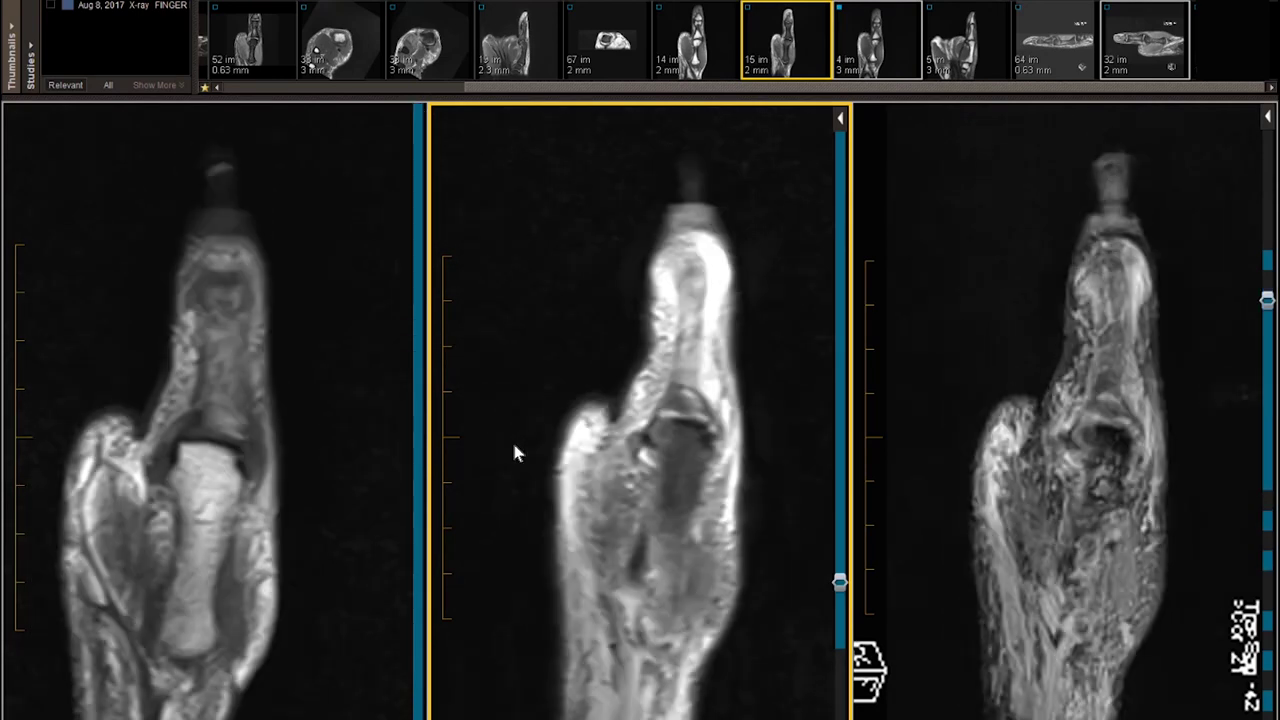
{"action": "scroll", "coordinate": [514, 446], "scroll_direction": "up", "scroll_amount": 3}
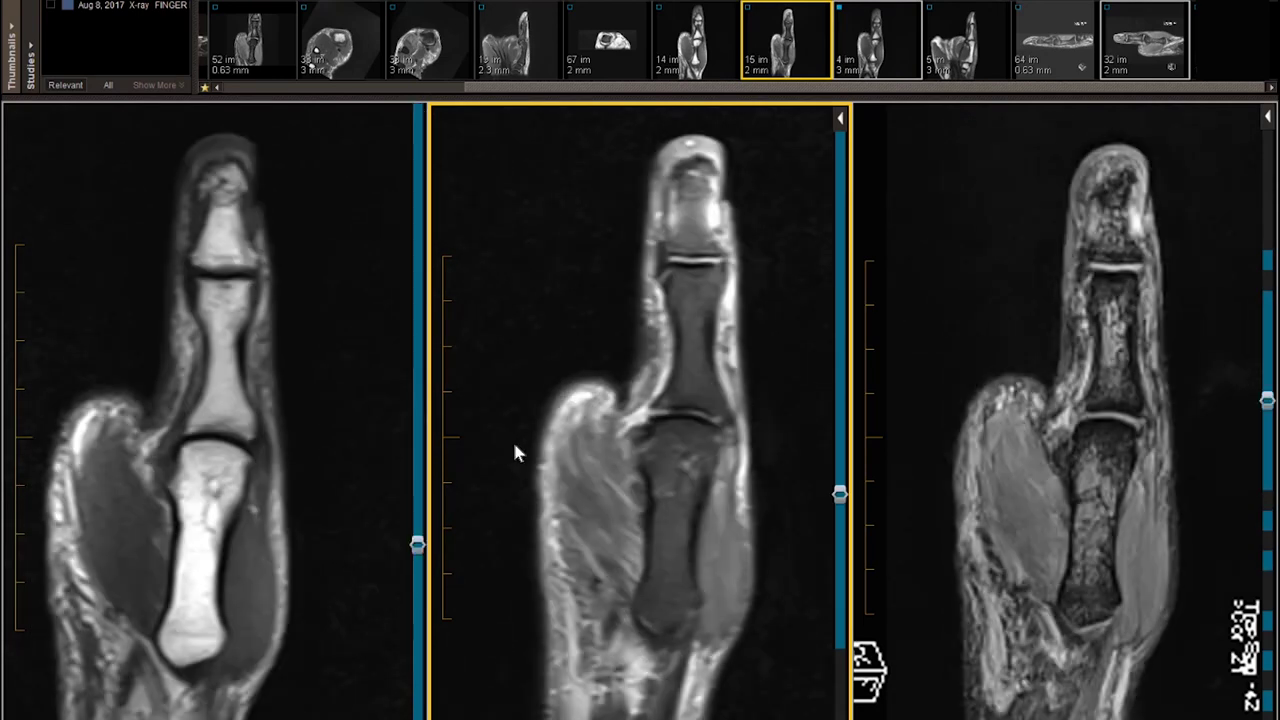
{"action": "scroll", "coordinate": [513, 450], "scroll_direction": "down", "scroll_amount": 2}
{"action": "scroll", "coordinate": [517, 451], "scroll_direction": "up", "scroll_amount": 2}
{"action": "scroll", "coordinate": [517, 450], "scroll_direction": "down", "scroll_amount": 3}
{"action": "scroll", "coordinate": [517, 450], "scroll_direction": "up", "scroll_amount": 4}
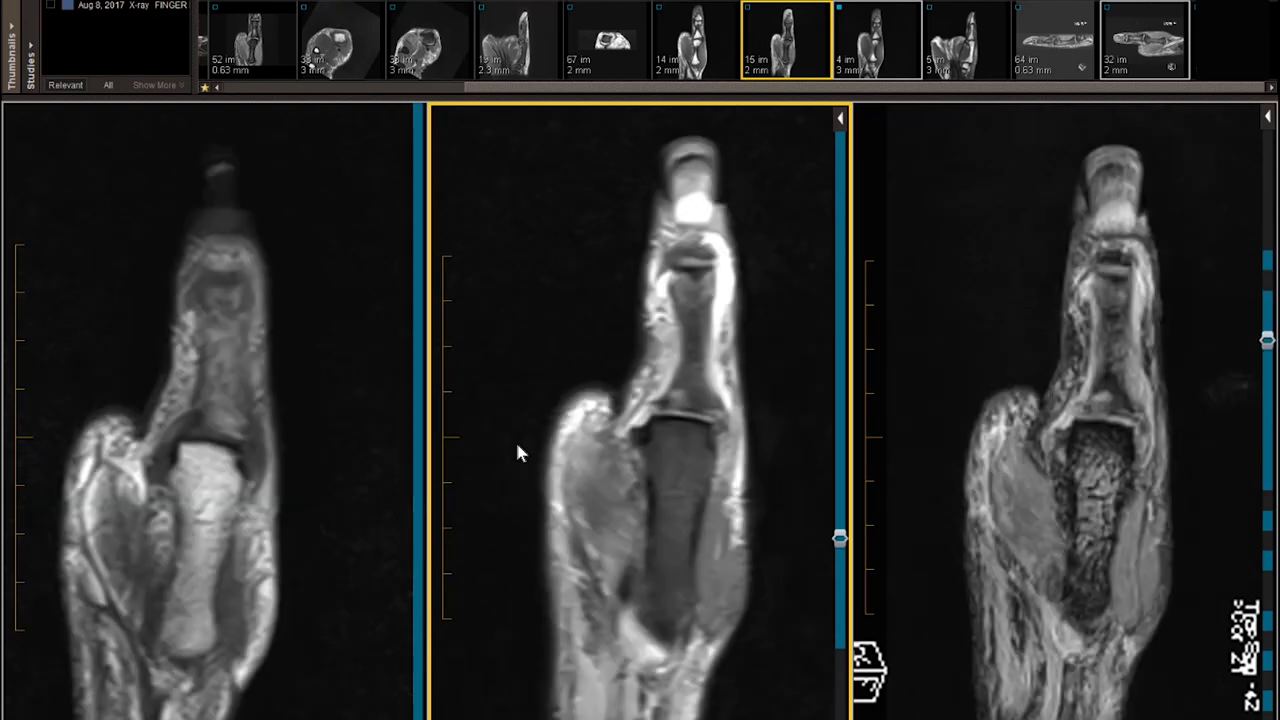
{"action": "scroll", "coordinate": [517, 452], "scroll_direction": "down", "scroll_amount": 2}
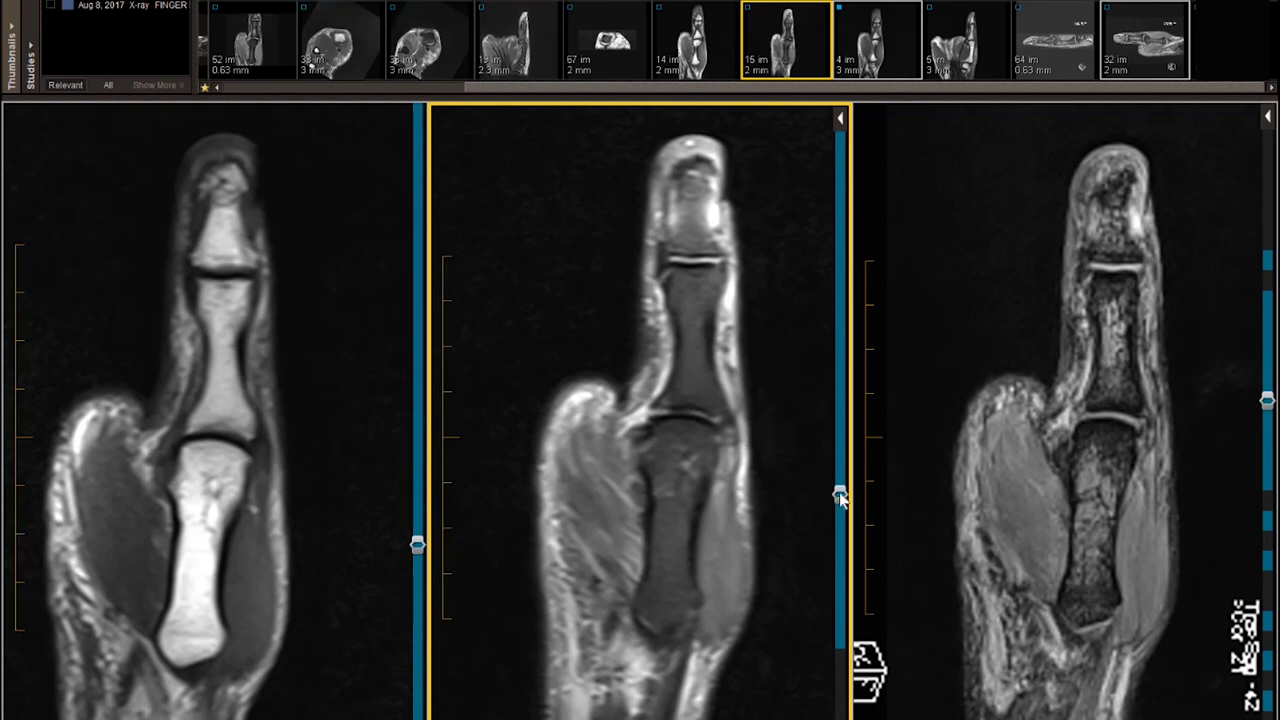
{"action": "scroll", "coordinate": [787, 460], "scroll_direction": "up", "scroll_amount": 1}
{"action": "scroll", "coordinate": [770, 482], "scroll_direction": "down", "scroll_amount": 1}
{"action": "scroll", "coordinate": [684, 486], "scroll_direction": "up", "scroll_amount": 3}
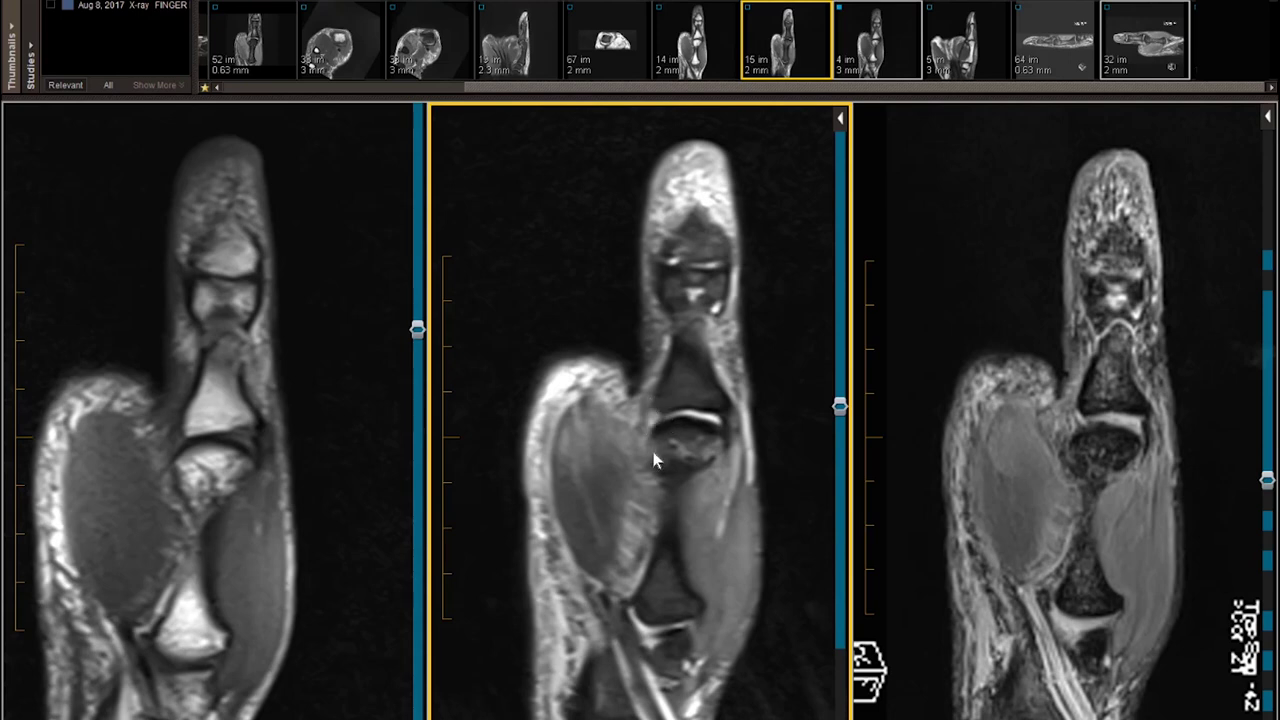
{"action": "scroll", "coordinate": [655, 461], "scroll_direction": "down", "scroll_amount": 3}
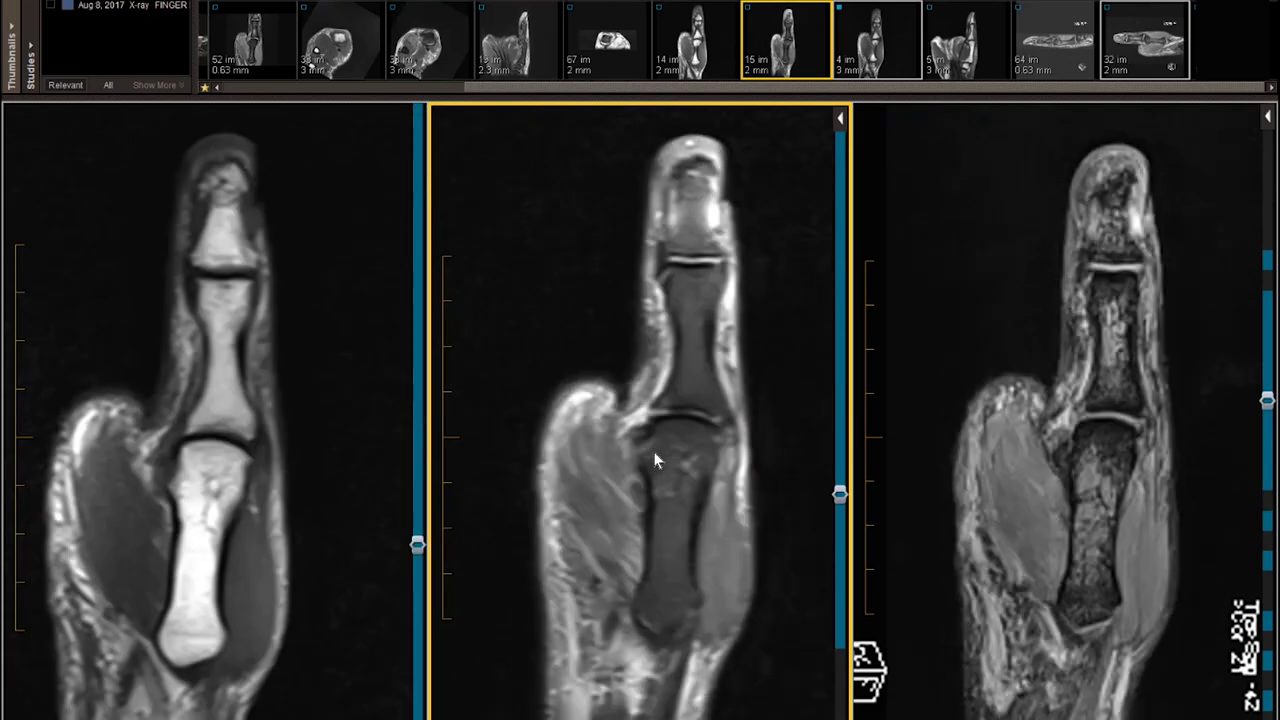
{"action": "scroll", "coordinate": [655, 461], "scroll_direction": "down", "scroll_amount": 3}
{"action": "scroll", "coordinate": [655, 461], "scroll_direction": "up", "scroll_amount": 3}
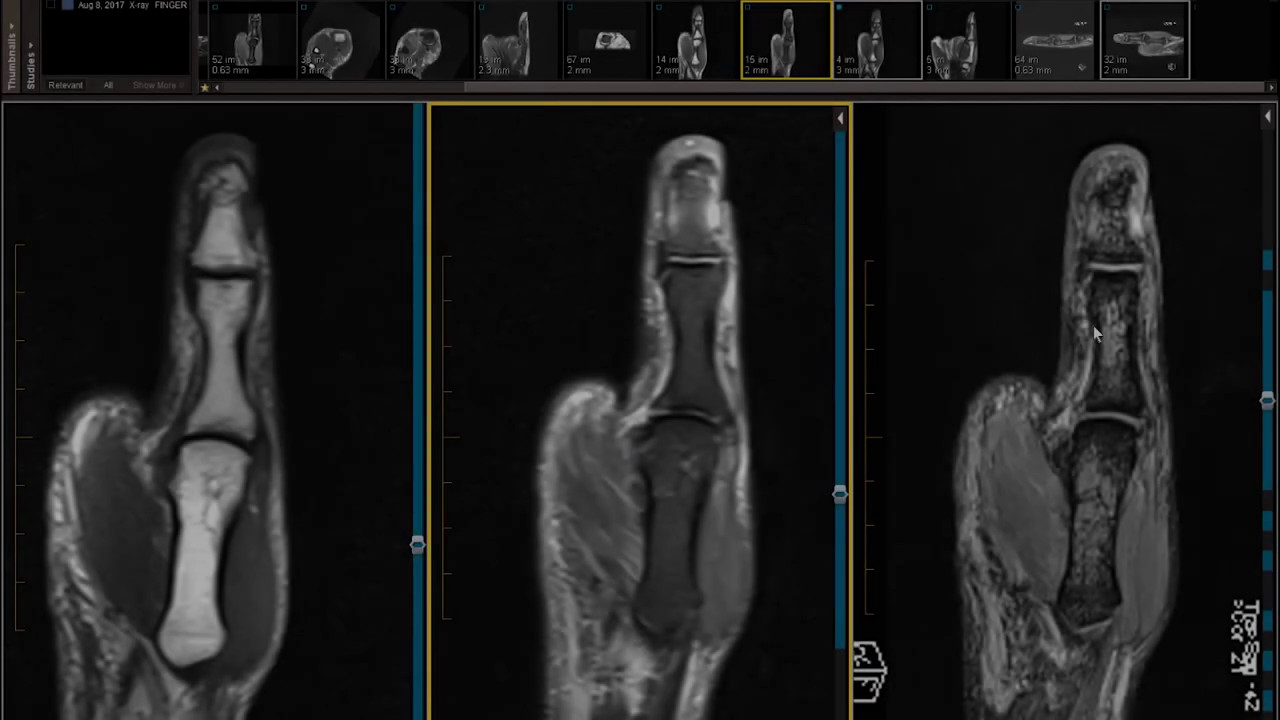
Activate the rightmost 32-image series and shift the linked slices to another level.
{"action": "left_click", "coordinate": [1093, 325]}
{"action": "scroll", "coordinate": [1093, 325], "scroll_direction": "down", "scroll_amount": 2}
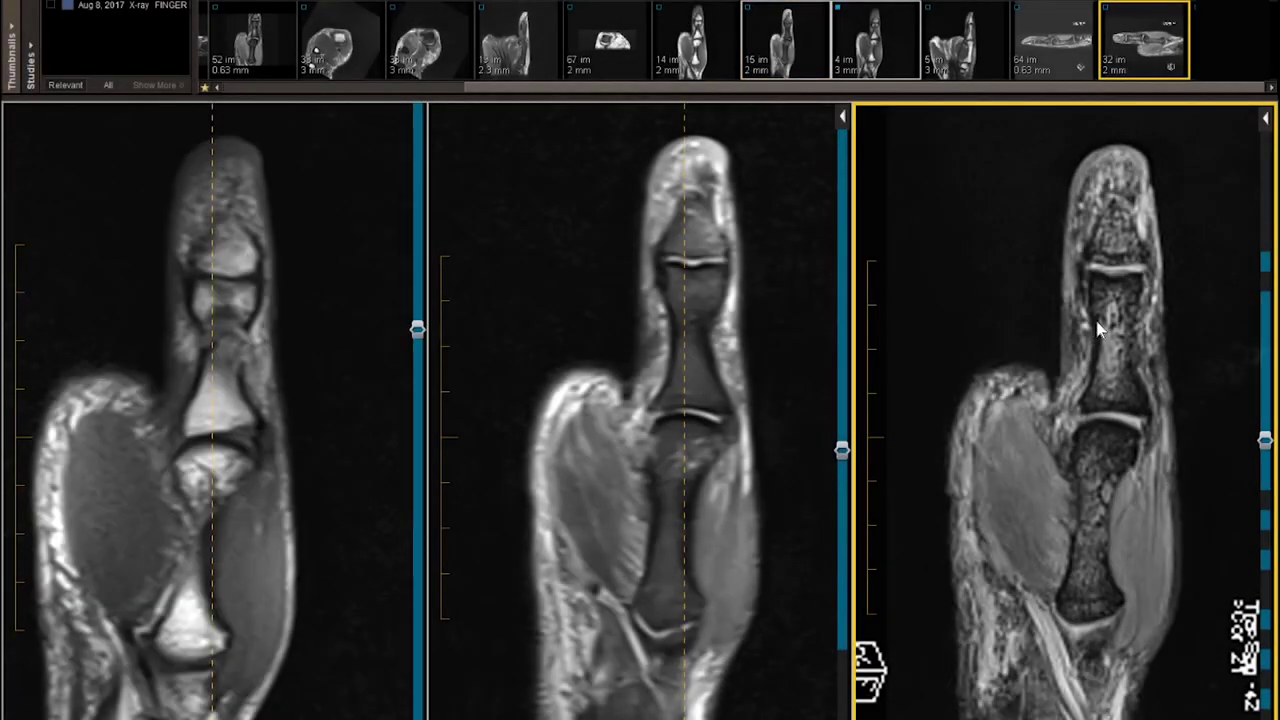
{"action": "scroll", "coordinate": [1100, 332], "scroll_direction": "down", "scroll_amount": 1}
{"action": "scroll", "coordinate": [1100, 332], "scroll_direction": "up", "scroll_amount": 1}
{"action": "scroll", "coordinate": [1100, 332], "scroll_direction": "down", "scroll_amount": 1}
{"action": "scroll", "coordinate": [1100, 332], "scroll_direction": "up", "scroll_amount": 1}
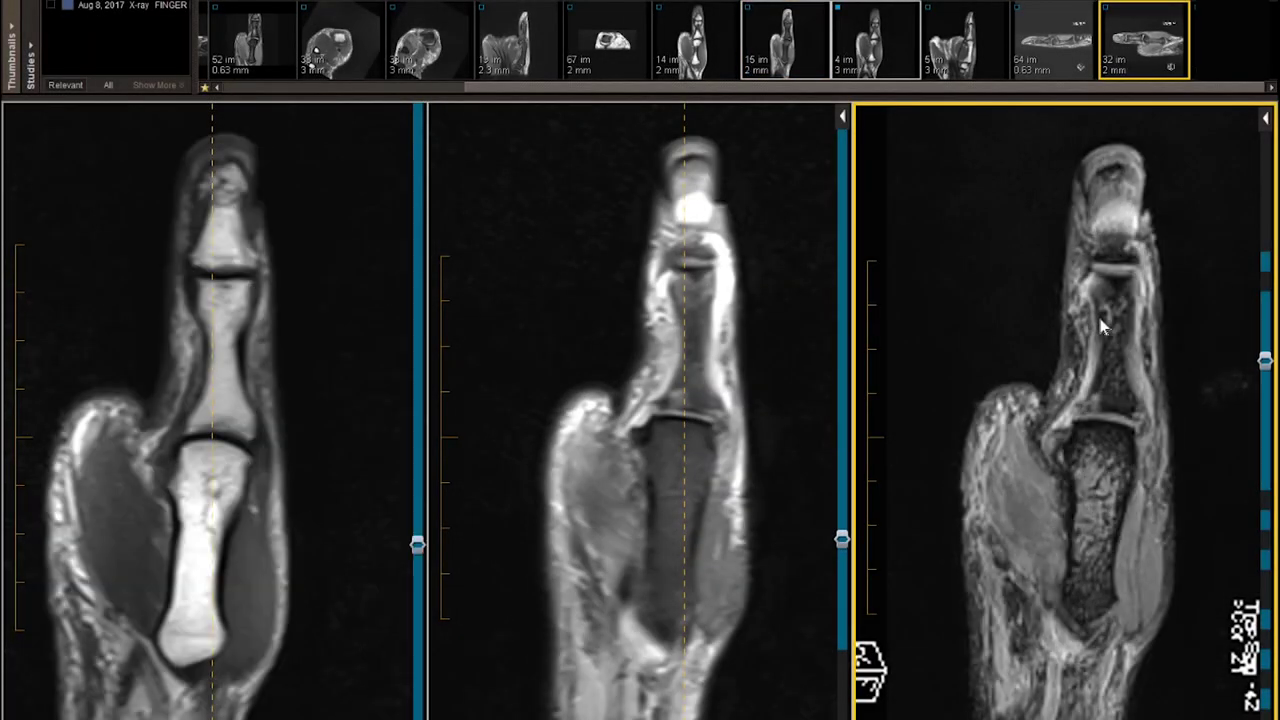
{"action": "scroll", "coordinate": [1100, 325], "scroll_direction": "up", "scroll_amount": 2}
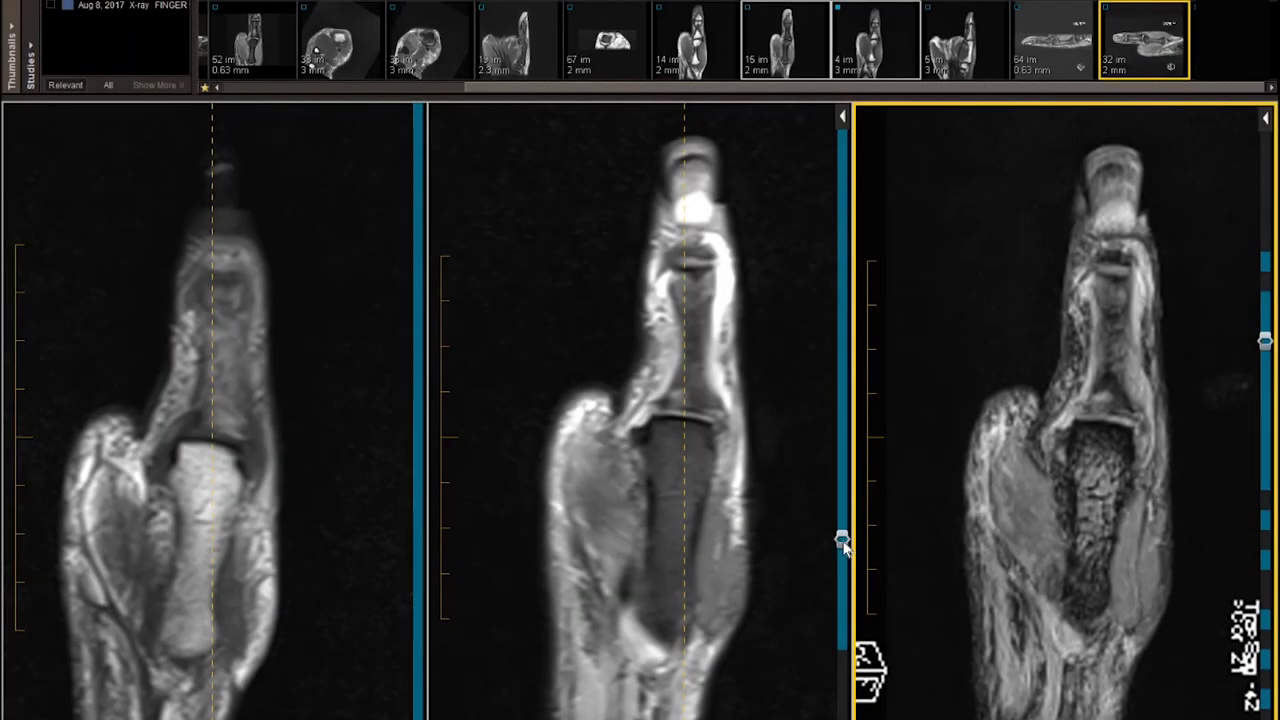
Scrub the middle series' slice slider up and back to the same level.
{"action": "mouse_move", "coordinate": [843, 541]}
{"action": "left_mouse_down"}
{"action": "mouse_move", "coordinate": [841, 466]}
{"action": "mouse_move", "coordinate": [840, 590]}
{"action": "mouse_move", "coordinate": [851, 500]}
{"action": "mouse_move", "coordinate": [840, 538]}
{"action": "left_mouse_up"}
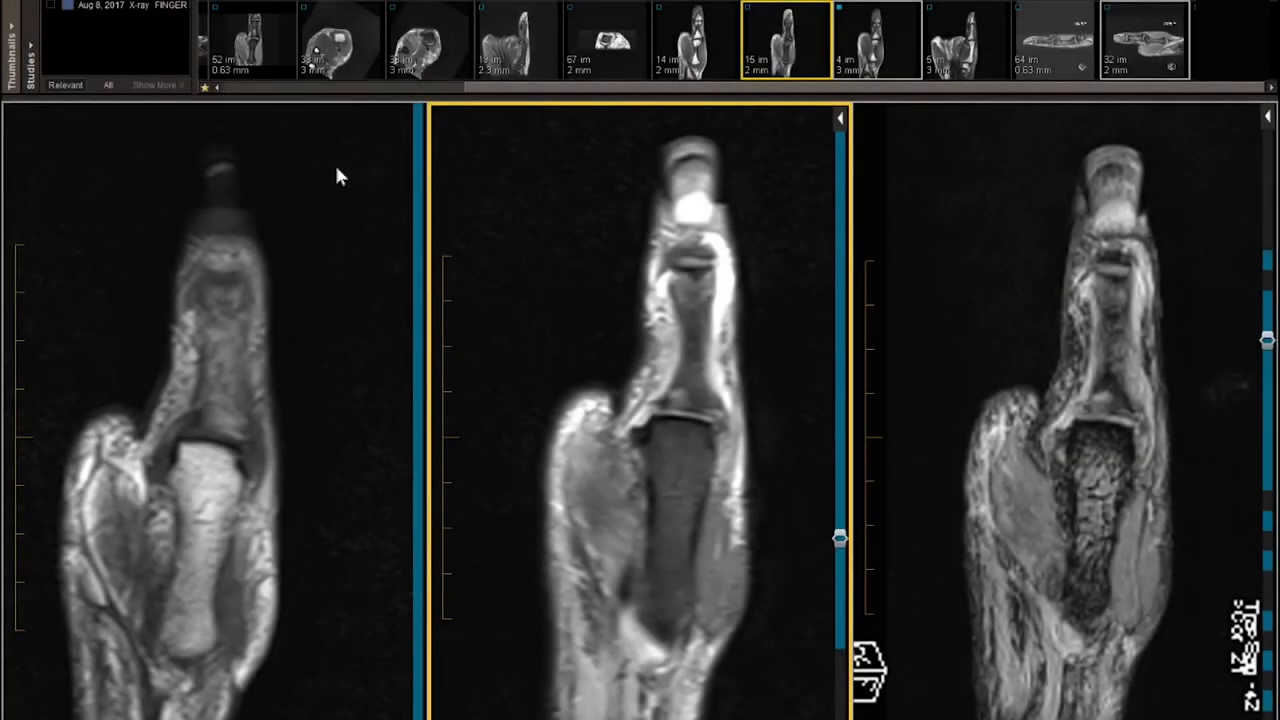
Shift the linked slice level and bracket the joint in the middle coronal image.
{"action": "mouse_move", "coordinate": [840, 537]}
{"action": "left_mouse_down"}
{"action": "mouse_move", "coordinate": [850, 466]}
{"action": "mouse_move", "coordinate": [840, 537]}
{"action": "left_mouse_up"}
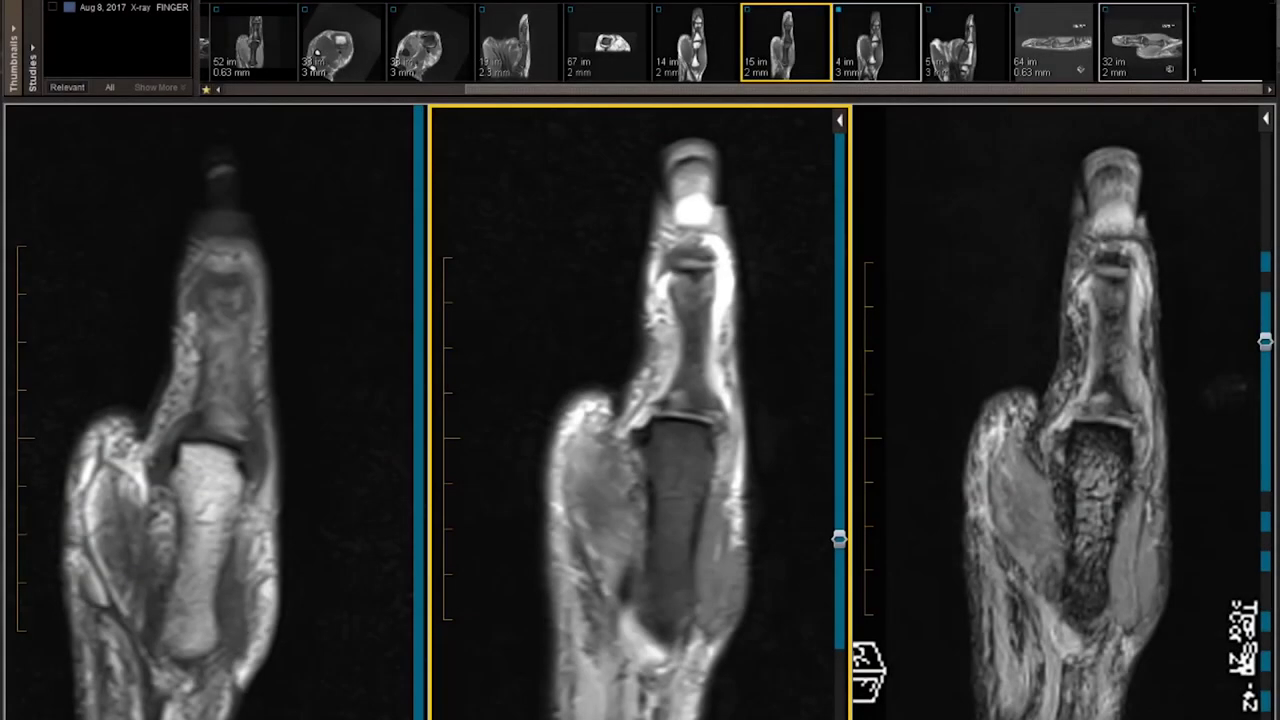
{"action": "mouse_move", "coordinate": [655, 424]}
{"action": "left_mouse_down"}
{"action": "mouse_move", "coordinate": [632, 428]}
{"action": "mouse_move", "coordinate": [630, 446]}
{"action": "mouse_move", "coordinate": [654, 449]}
{"action": "left_mouse_up"}
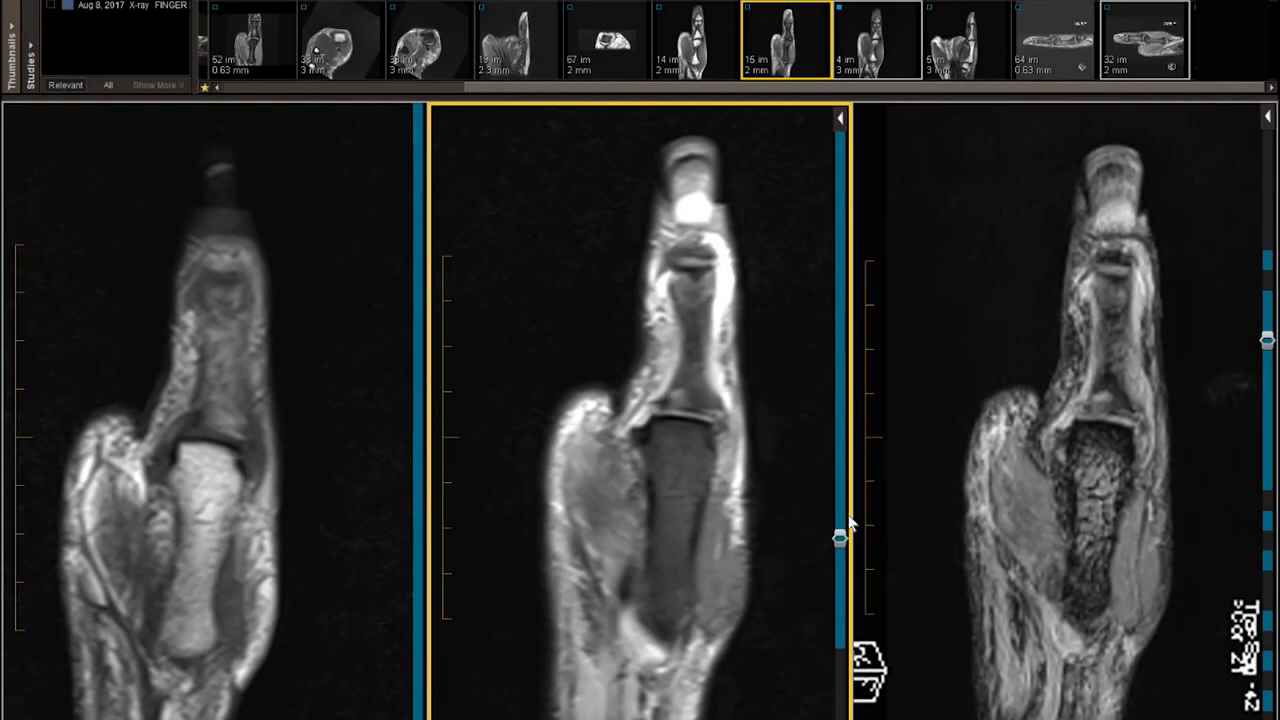
{"action": "left_click_drag", "start_coordinate": [840, 538], "coordinate": [840, 360]}
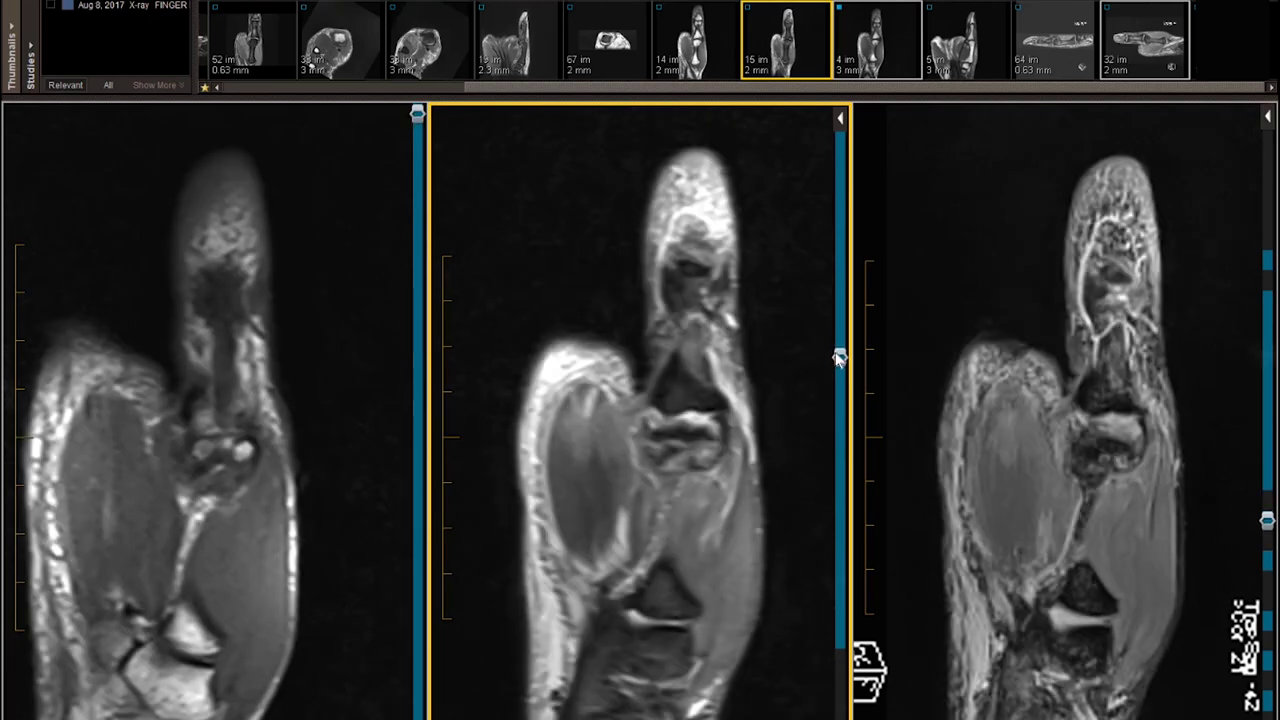
Move the three linked coronal views on to later, deeper slices.
{"action": "scroll", "coordinate": [501, 416], "scroll_direction": "down", "scroll_amount": 5}
{"action": "scroll", "coordinate": [640, 358], "scroll_direction": "up", "scroll_amount": 5}
{"action": "left_click_drag", "start_coordinate": [840, 362], "coordinate": [805, 565]}
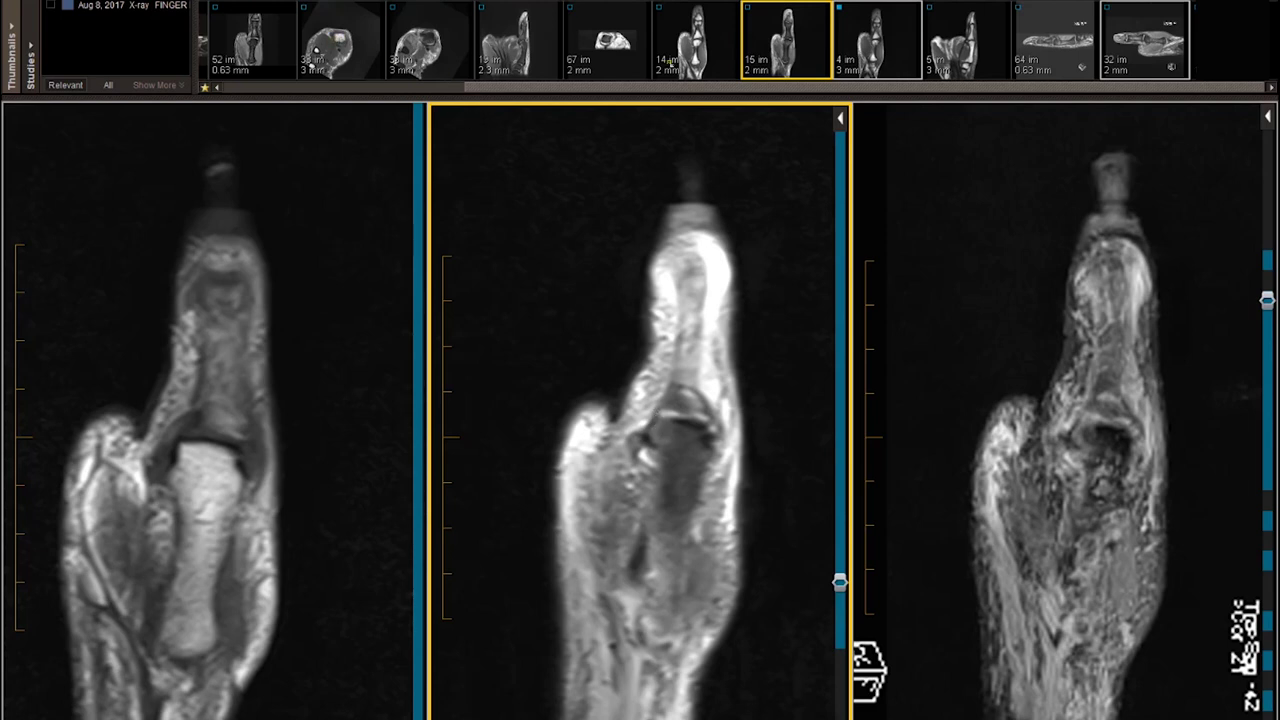
Load both axial finger series into the middle and right viewports at slice 17, enlarging the middle.
{"action": "left_click_drag", "start_coordinate": [340, 48], "coordinate": [572, 338]}
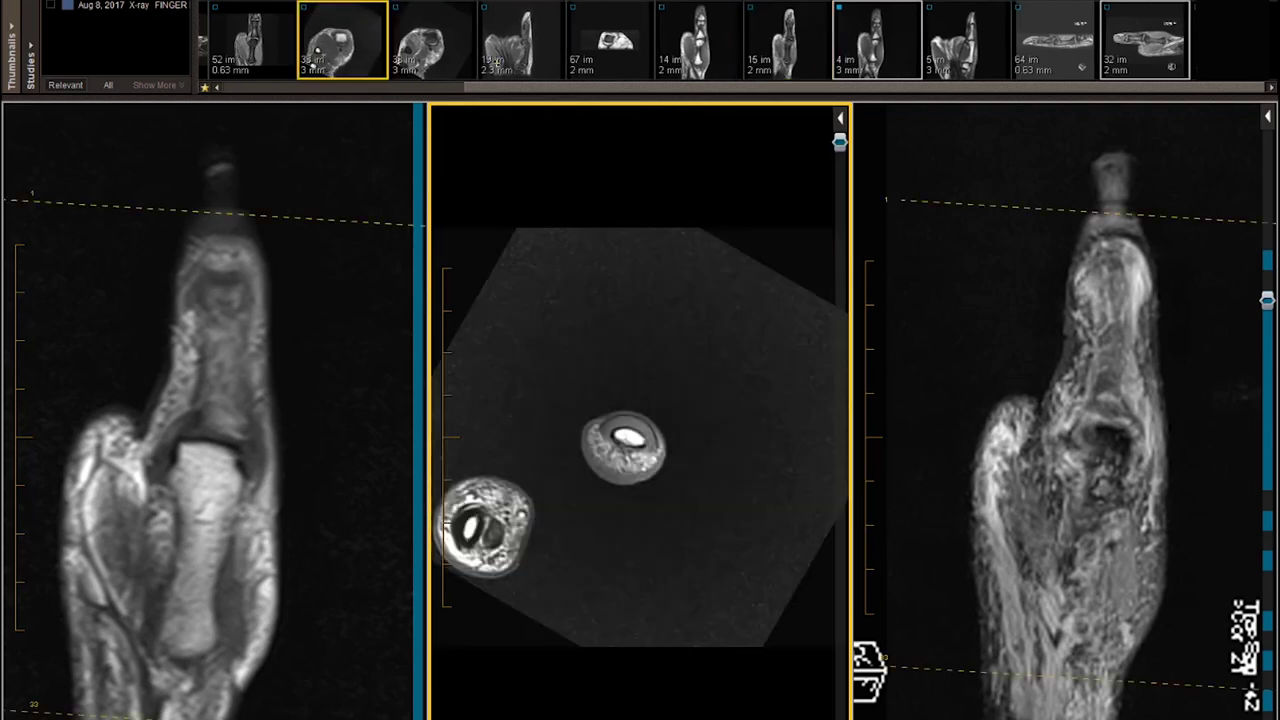
{"action": "left_click_drag", "start_coordinate": [405, 40], "coordinate": [950, 285]}
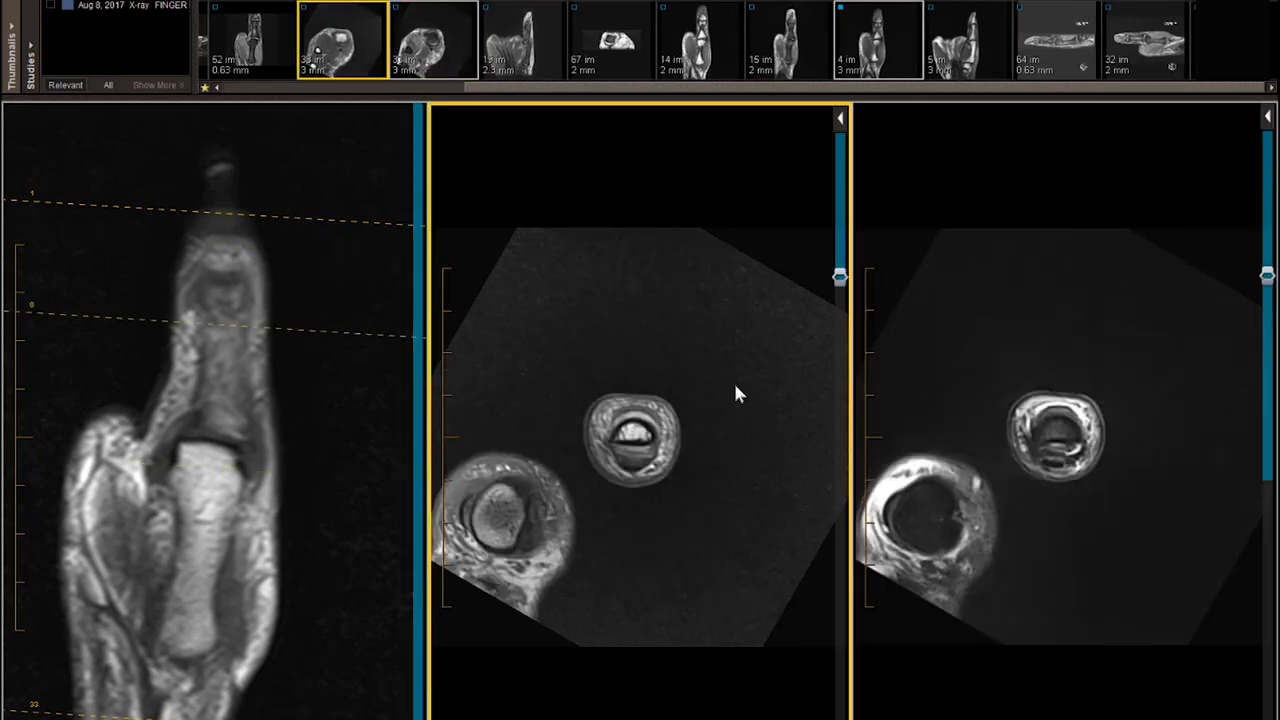
{"action": "scroll", "coordinate": [735, 387], "scroll_direction": "down", "scroll_amount": 14}
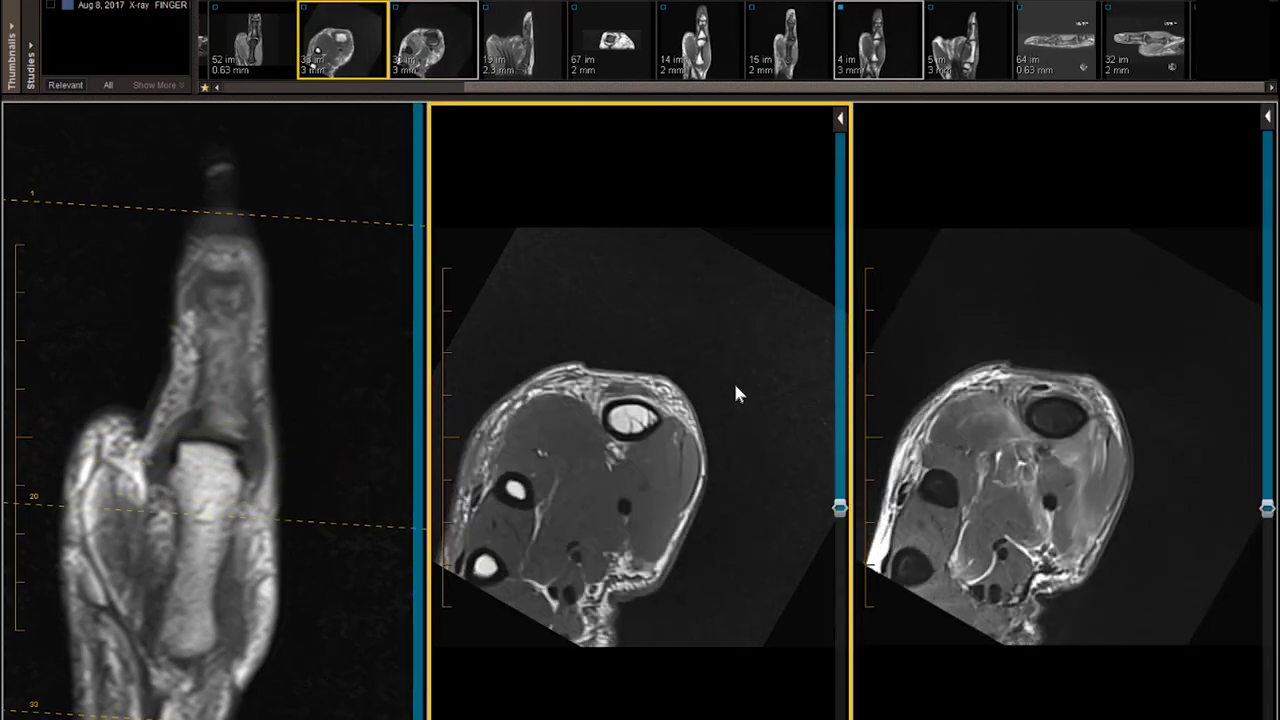
{"action": "scroll", "coordinate": [735, 394], "scroll_direction": "up", "scroll_amount": 3}
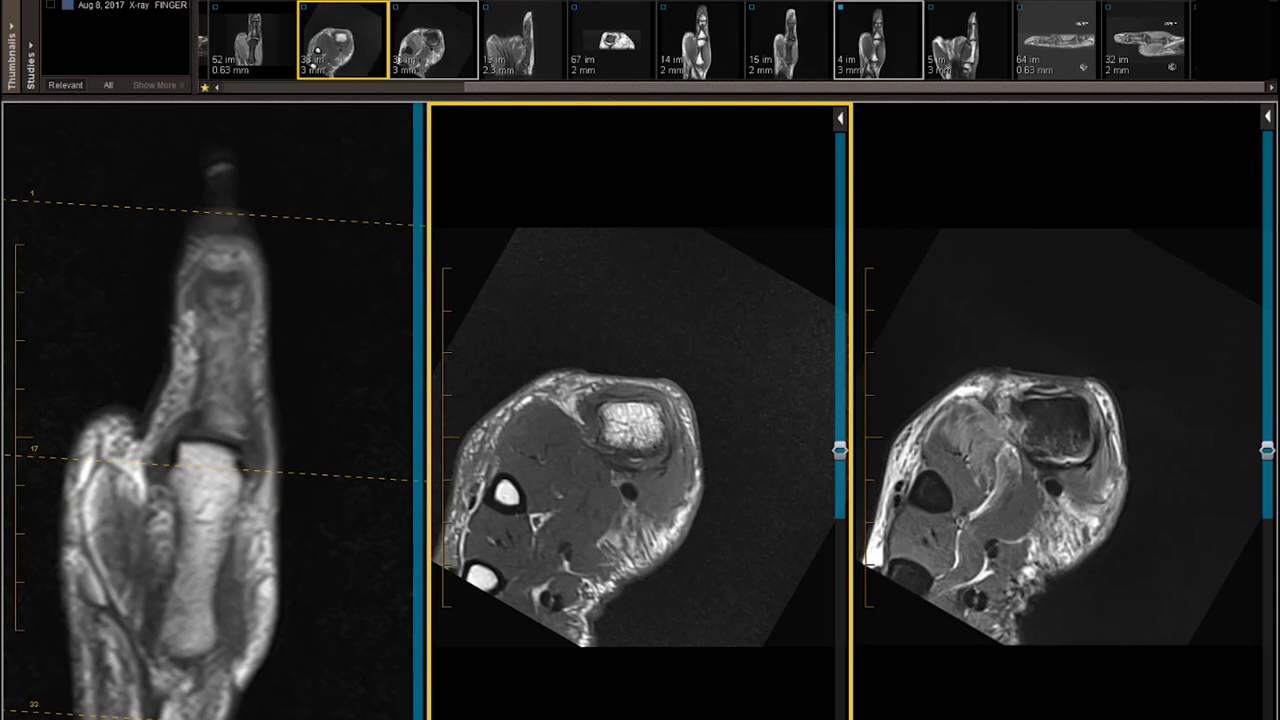
{"action": "scroll", "coordinate": [676, 422], "scroll_direction": "up", "scroll_amount": 4}
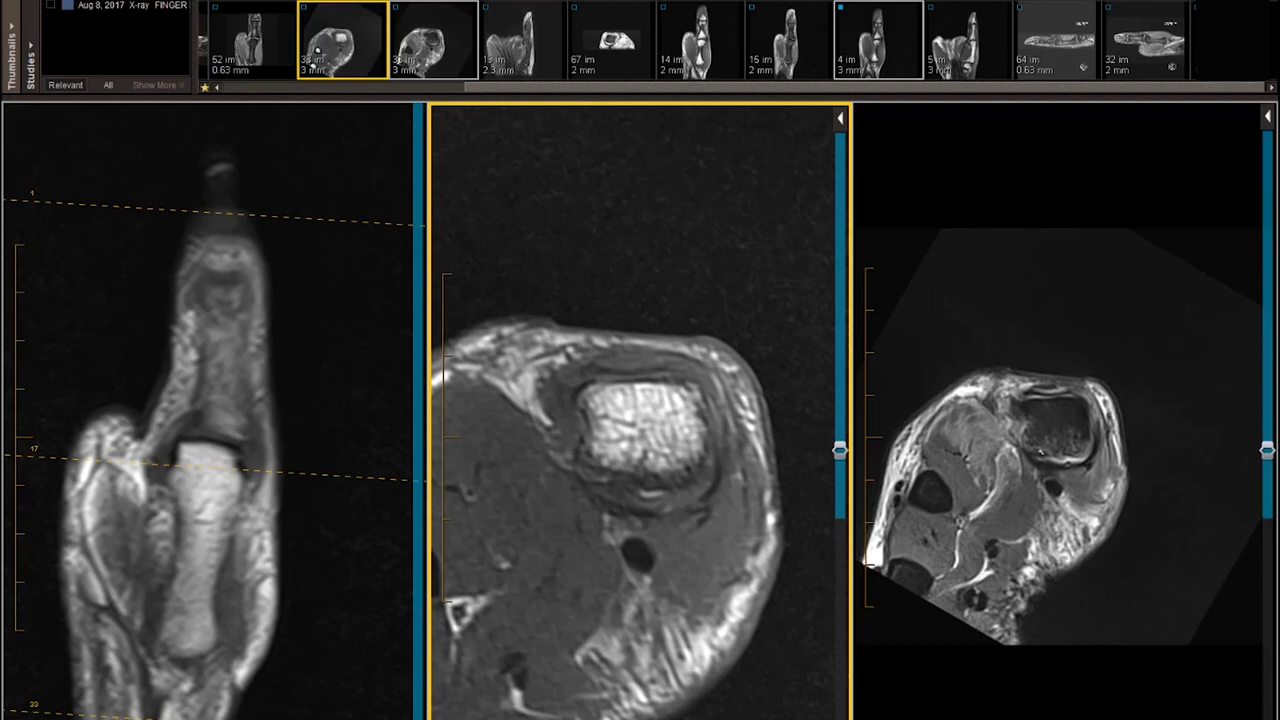
Zoom the right axial view to match the middle view's magnification.
{"action": "scroll", "coordinate": [1036, 451], "scroll_direction": "up", "scroll_amount": 5}
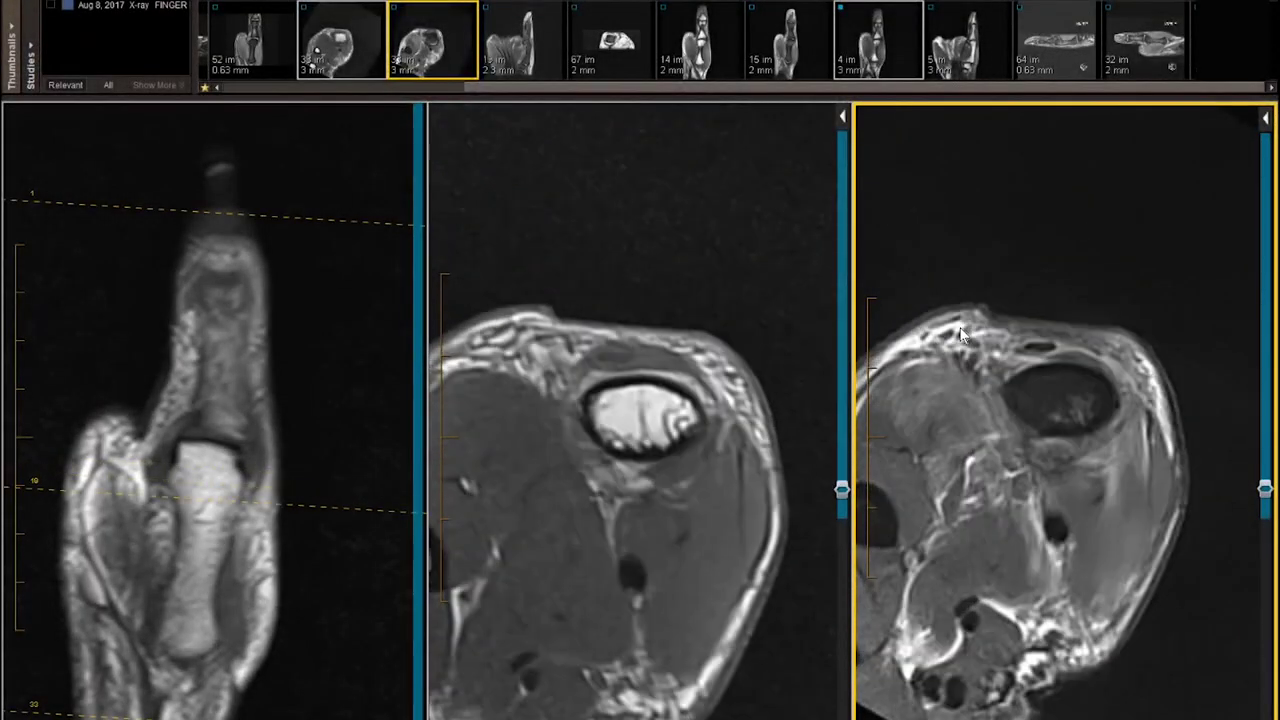
Compare the magnified axial series by paging up through adjacent slices and back down.
{"action": "scroll", "coordinate": [960, 334], "scroll_direction": "up", "scroll_amount": 3}
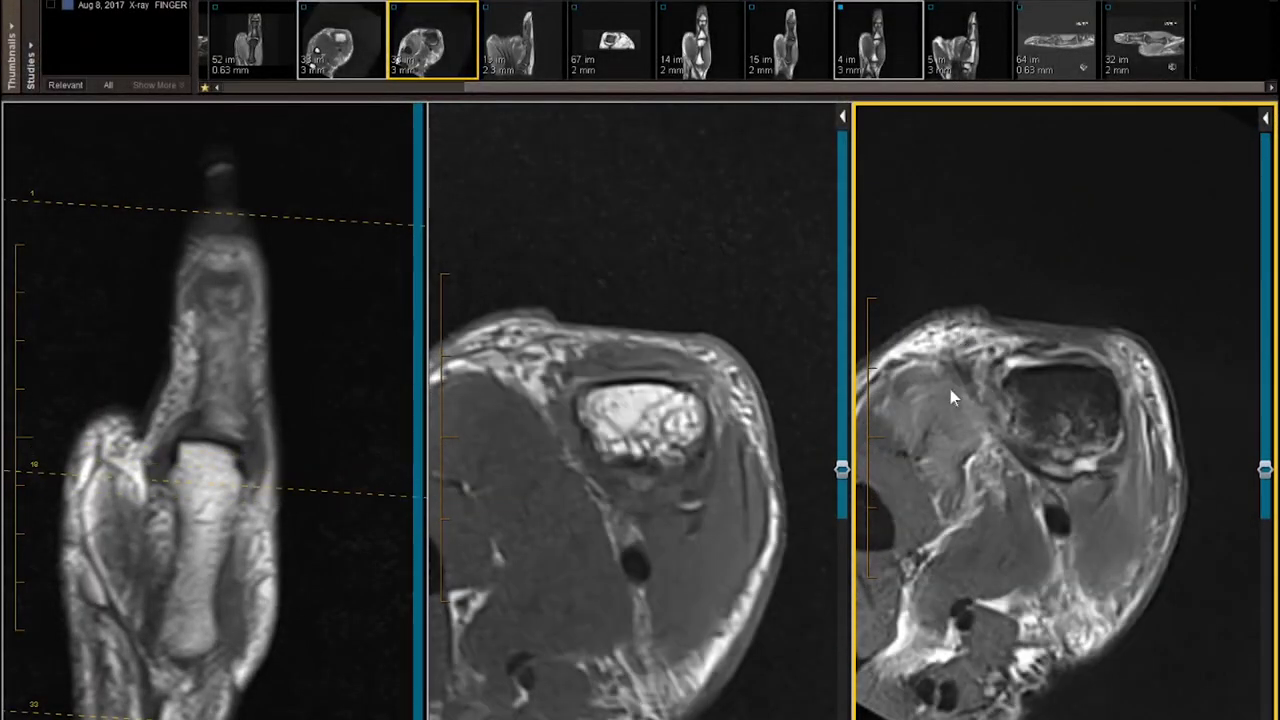
{"action": "scroll", "coordinate": [926, 405], "scroll_direction": "up", "scroll_amount": 3}
{"action": "scroll", "coordinate": [925, 401], "scroll_direction": "up", "scroll_amount": 2}
{"action": "scroll", "coordinate": [925, 401], "scroll_direction": "down", "scroll_amount": 2}
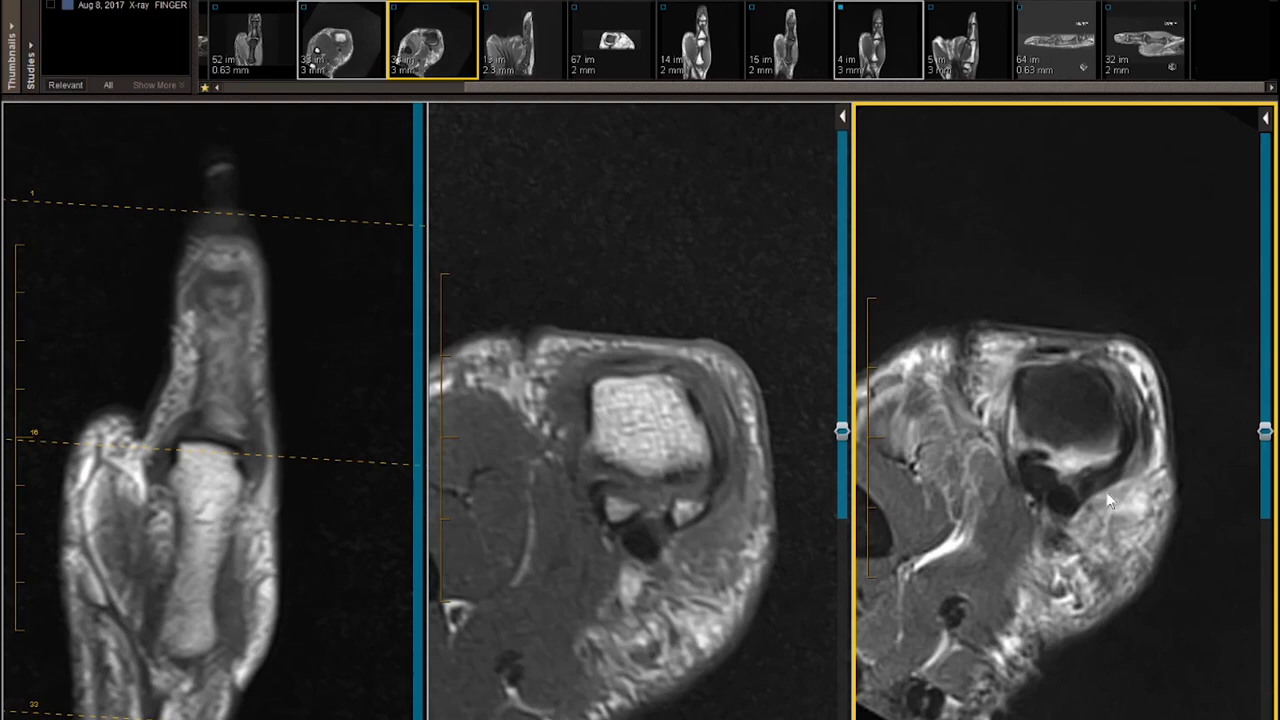
{"action": "scroll", "coordinate": [1085, 493], "scroll_direction": "down", "scroll_amount": 1}
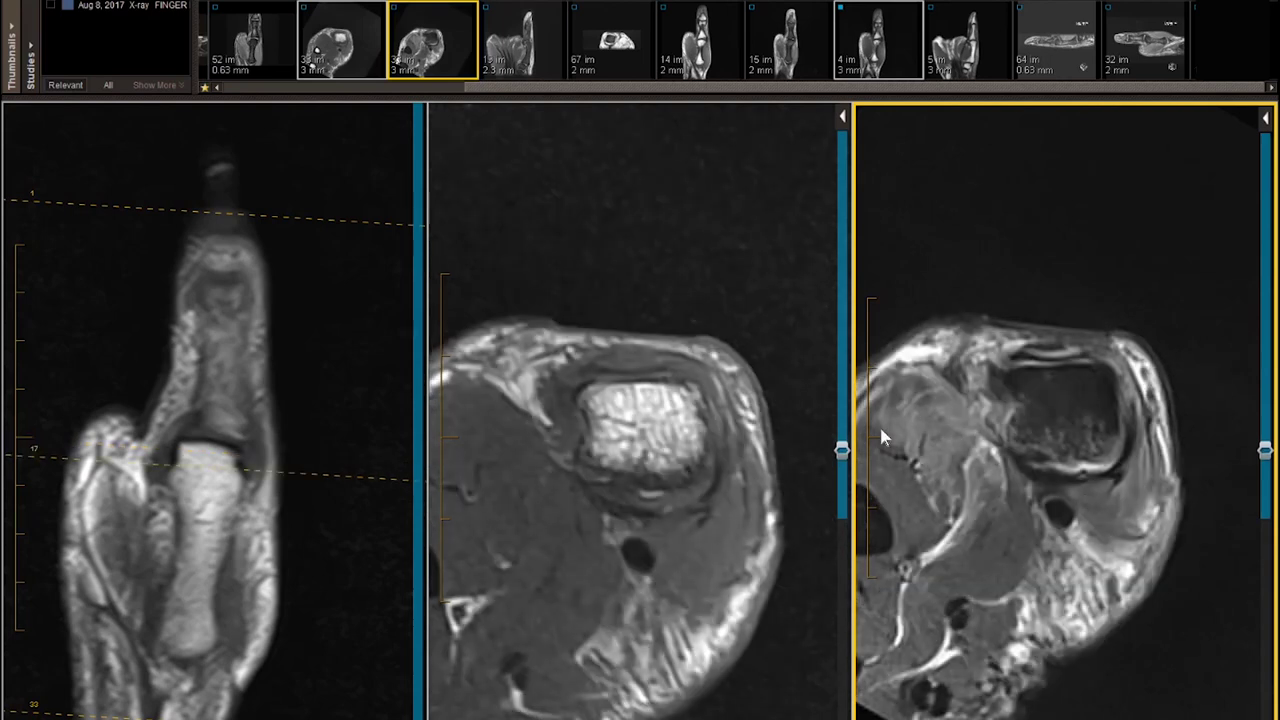